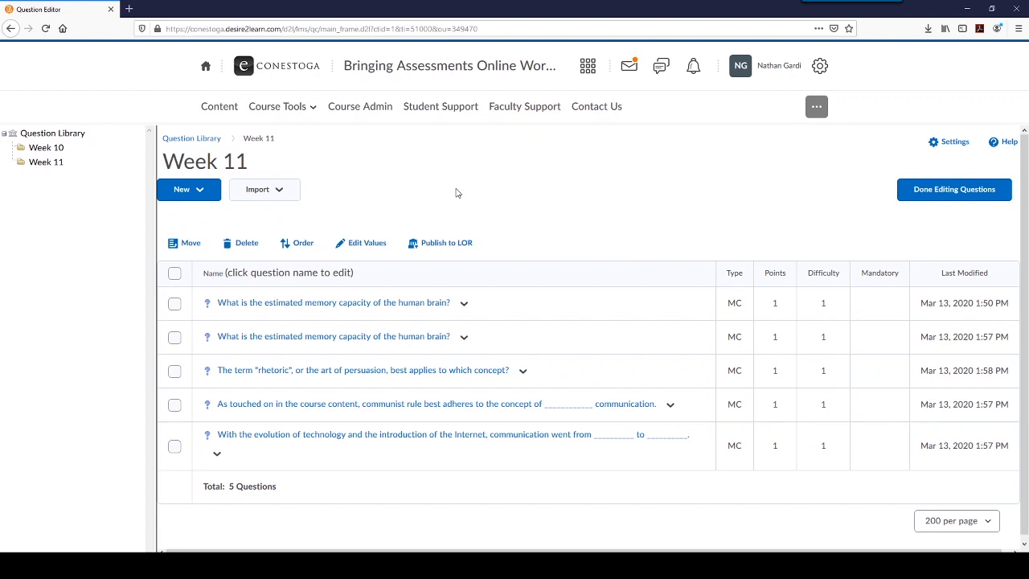
- Finish editing the library questions and start a new quiz named "Quiz - Weeks 10 and 11"
left_click(953, 195)
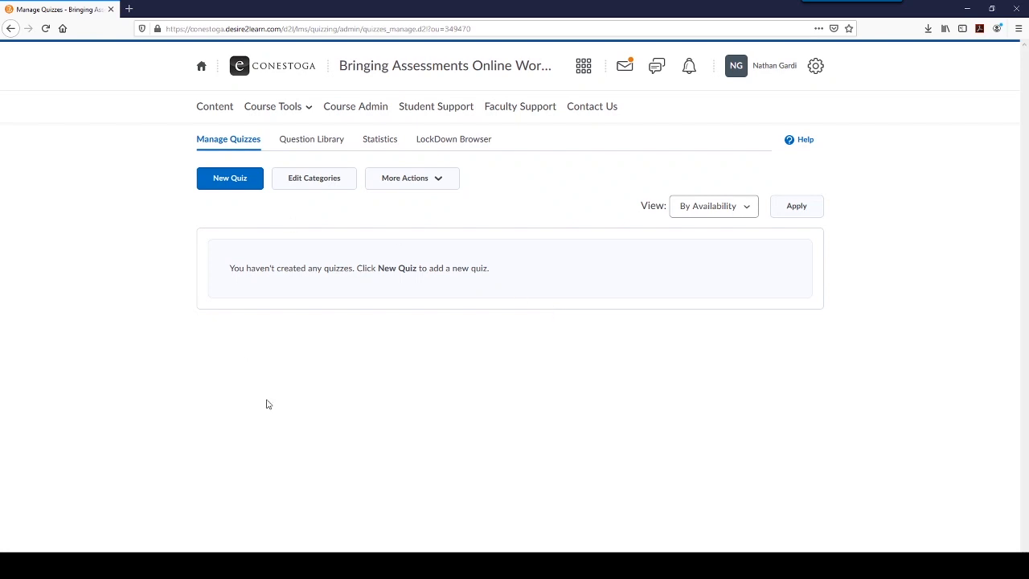
left_click(232, 179)
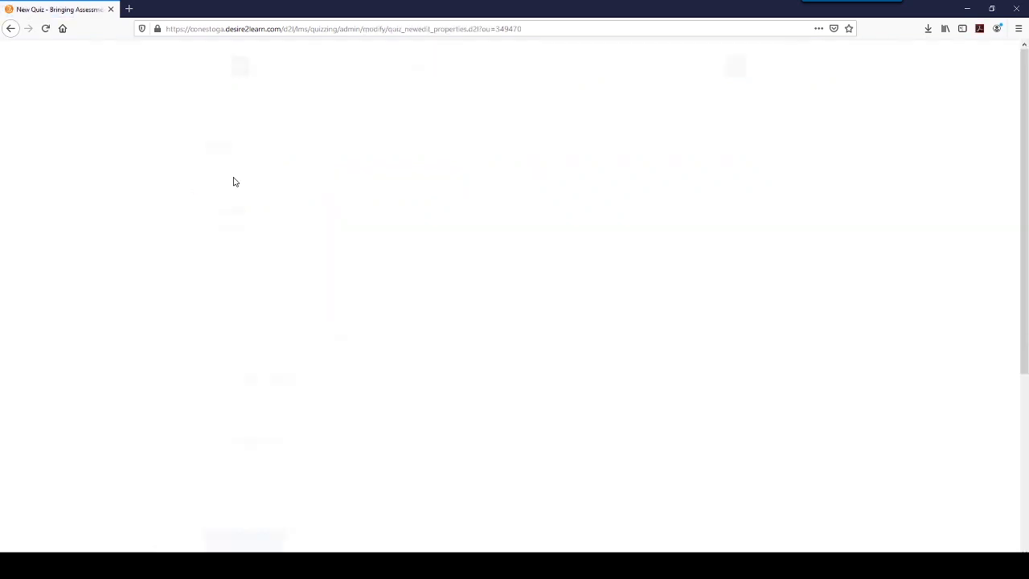
left_click(273, 276)
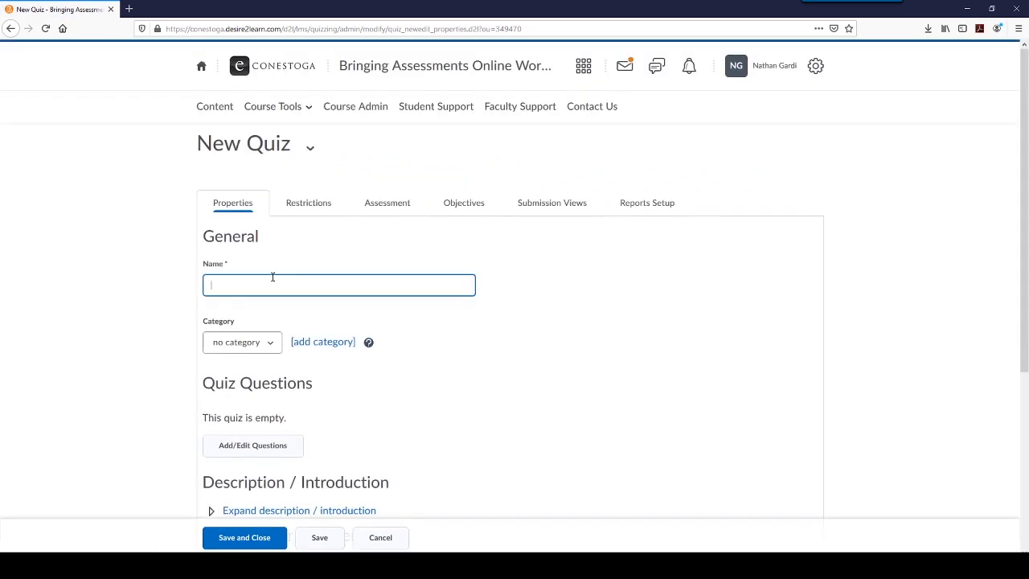
type("Quiz - Weeks 10 and 11")
scroll(423, 262, "down", 3)
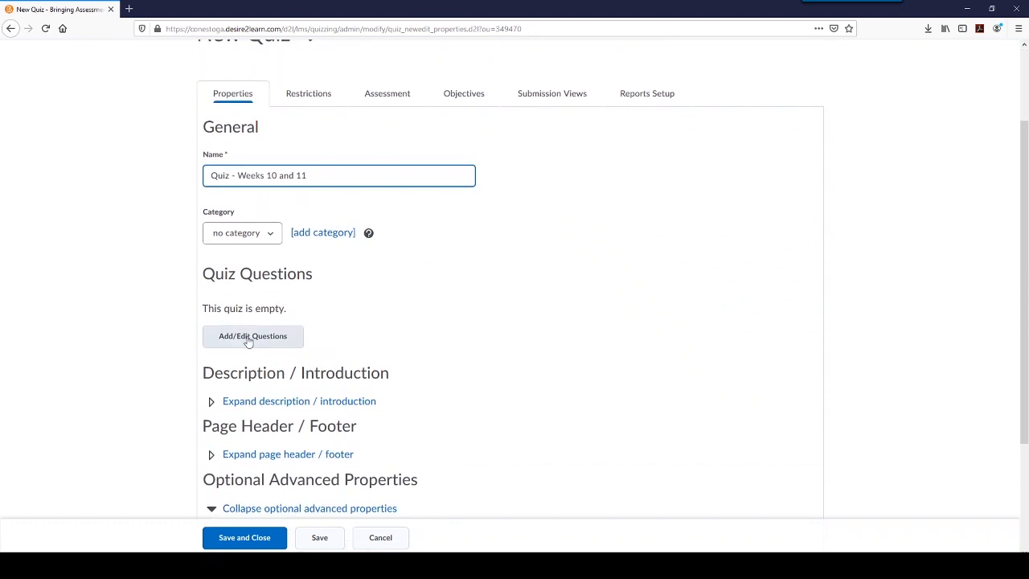
left_click_drag(206, 271, 368, 279)
left_click(366, 281)
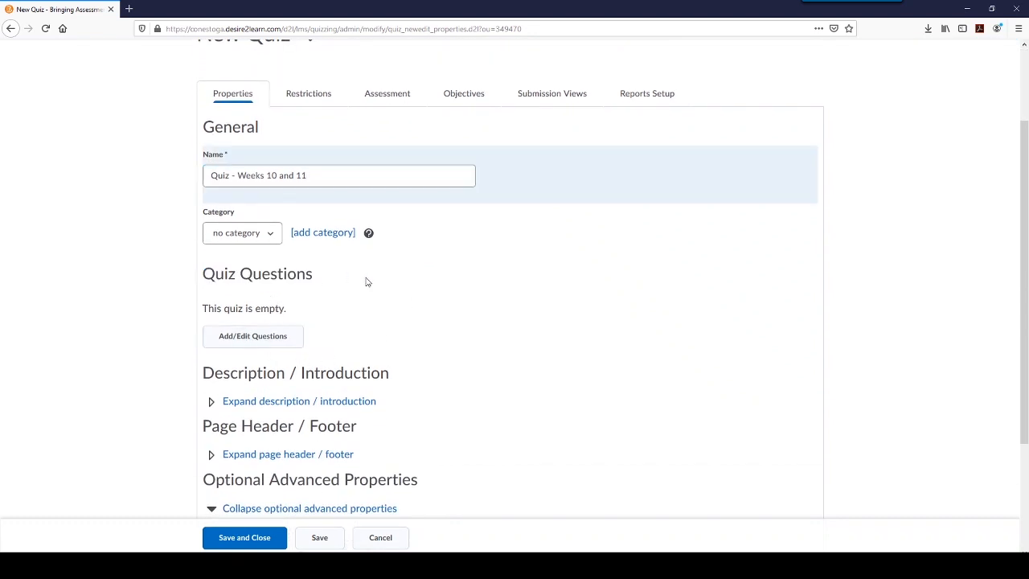
- Import the entire Week 10 section with all its questions from the Question Library into the quiz
left_click(253, 337)
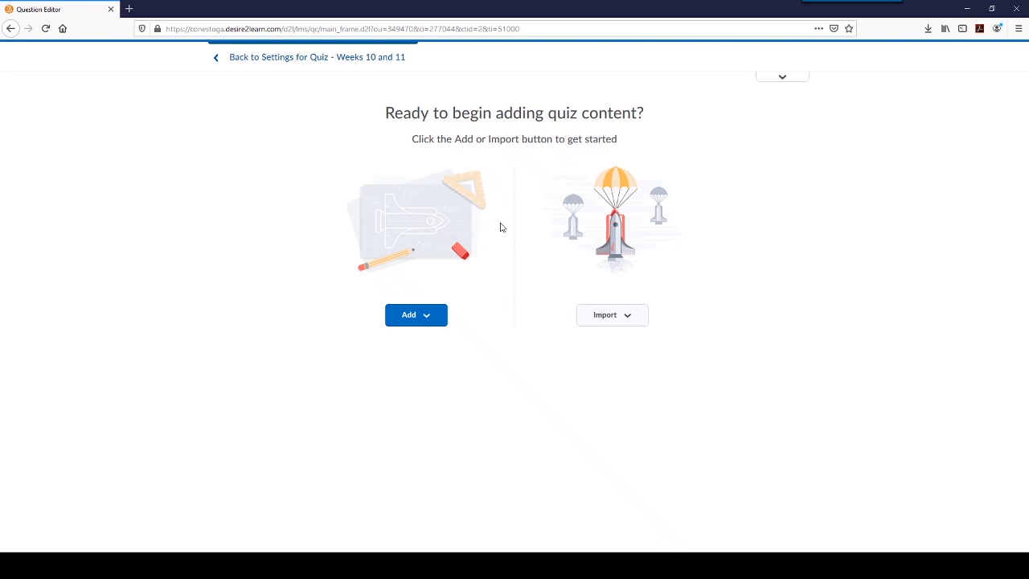
left_click(442, 319)
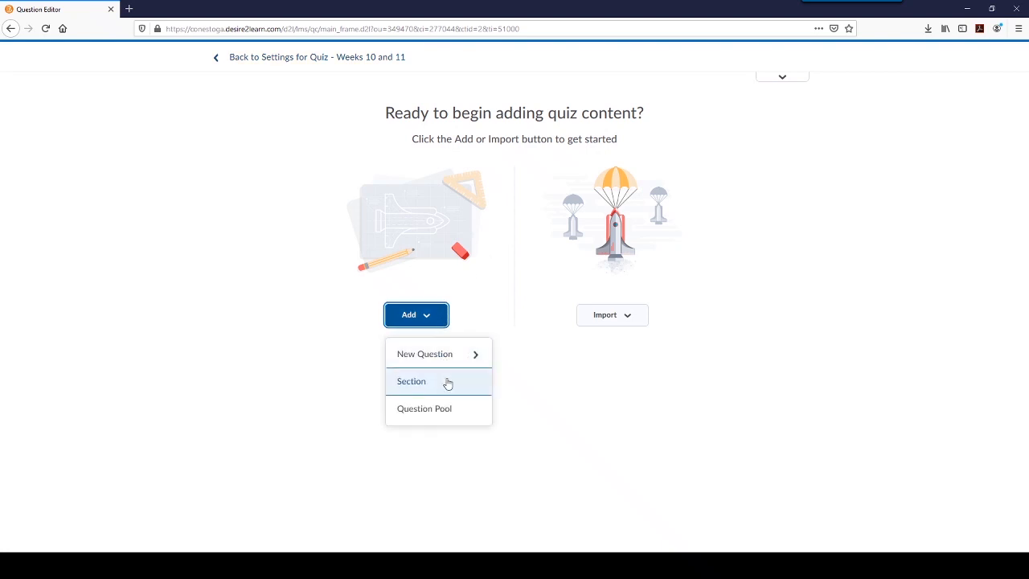
left_click(643, 379)
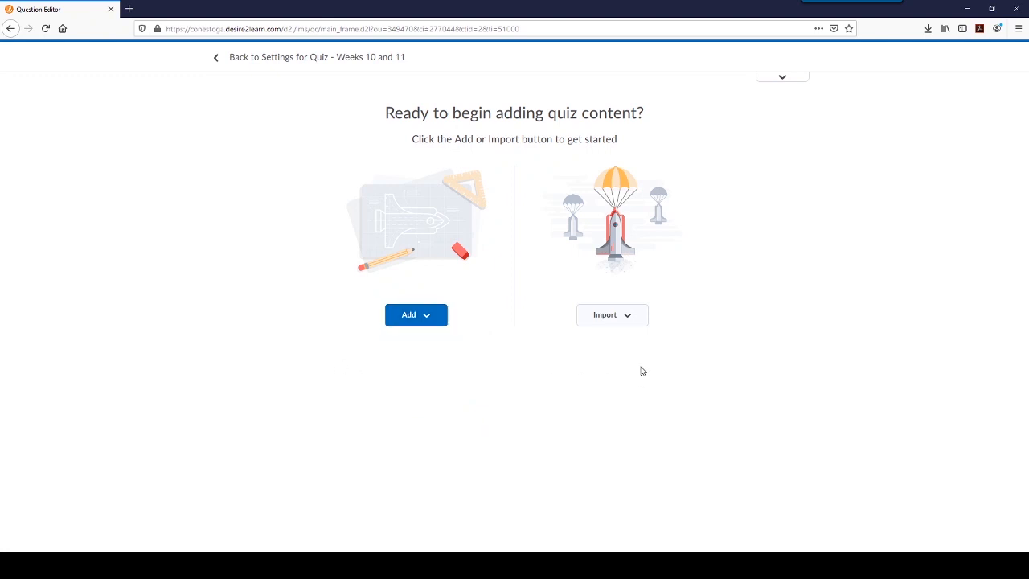
left_click(622, 316)
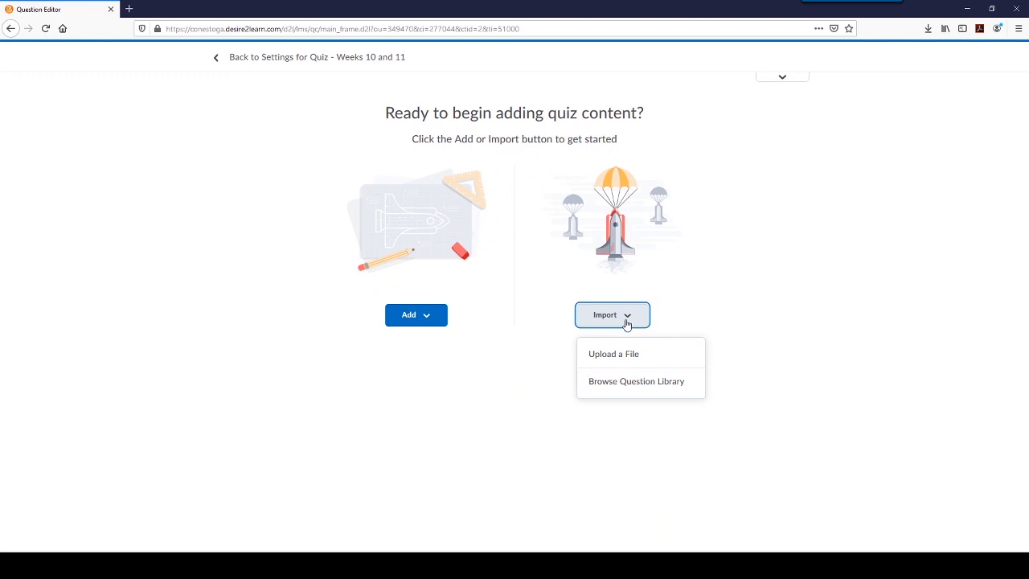
left_click(635, 381)
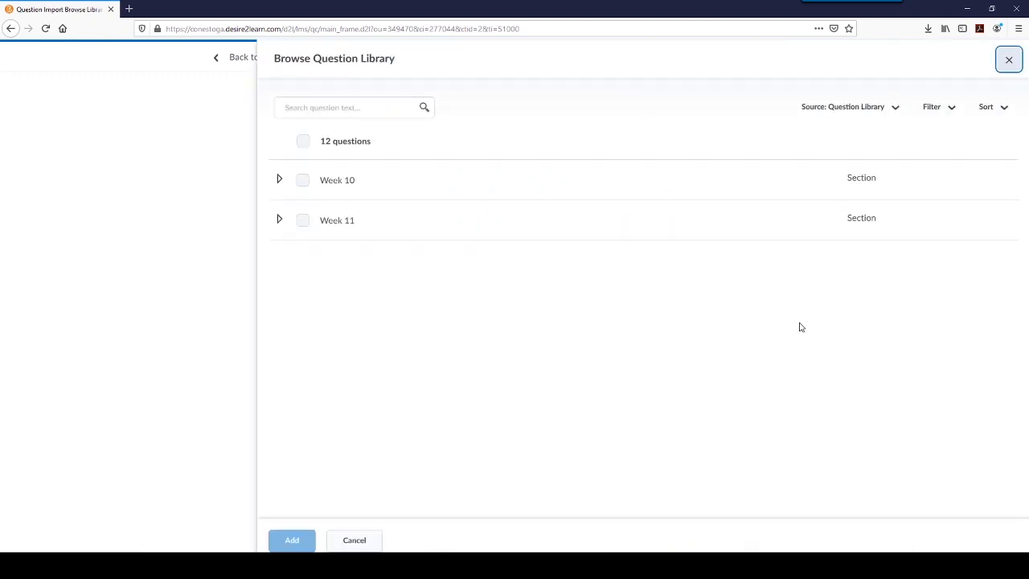
left_click(301, 181)
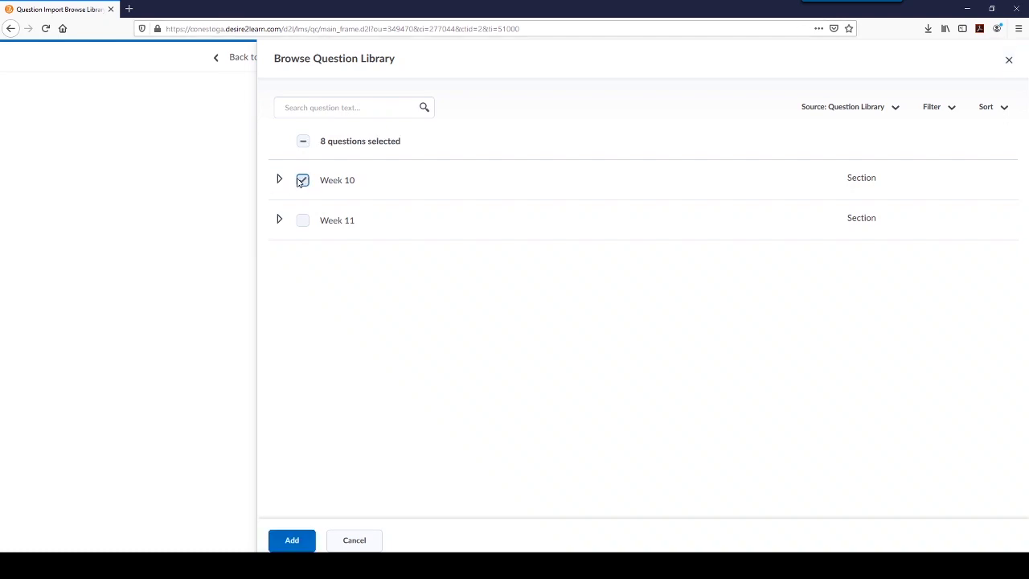
left_click(279, 183)
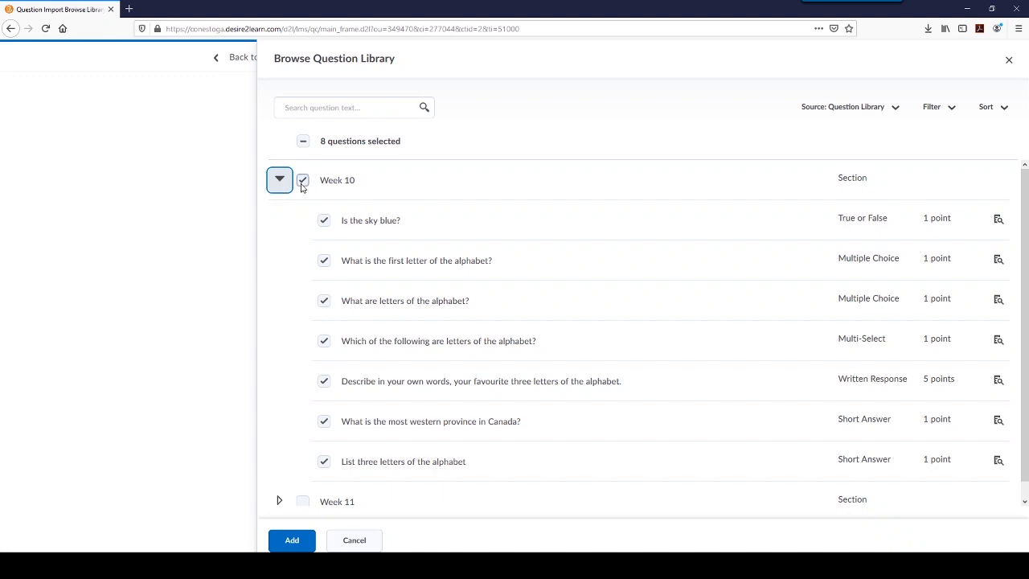
left_click(324, 302)
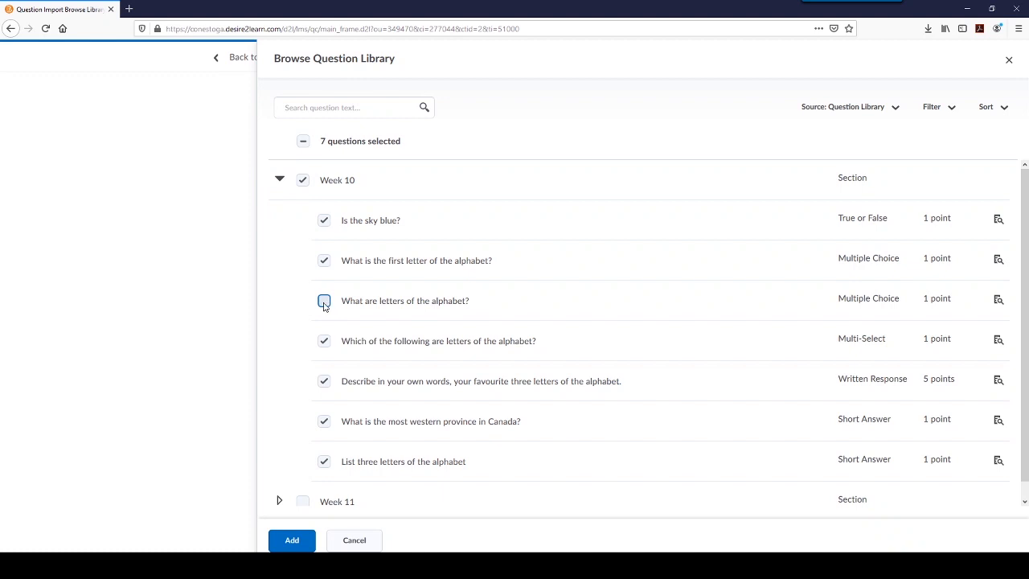
left_click(324, 302)
left_click(292, 541)
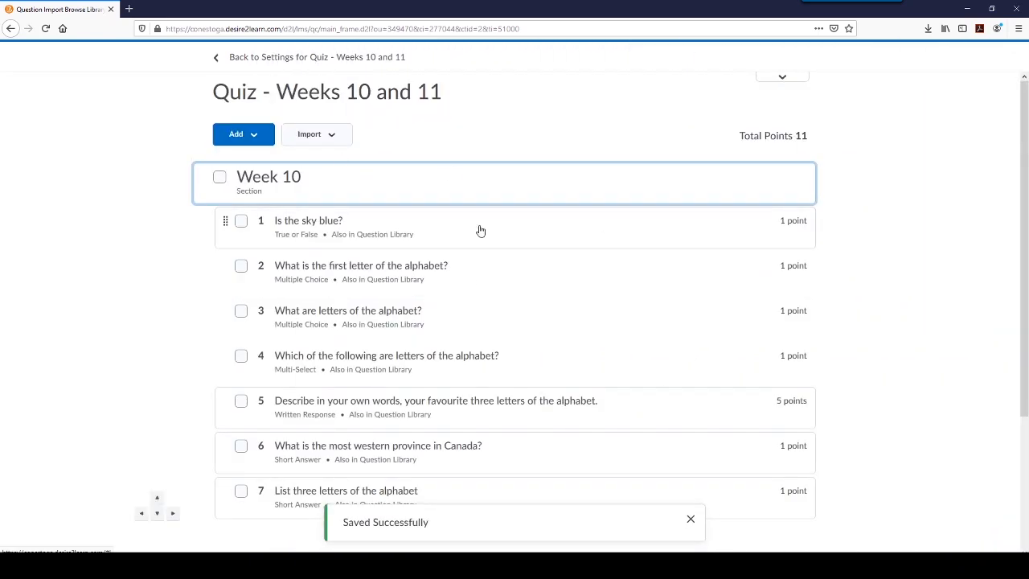
- Turn on question shuffling for the quiz's Week 10 section and save the section
scroll(550, 270, "down", 1)
scroll(553, 260, "up", 2)
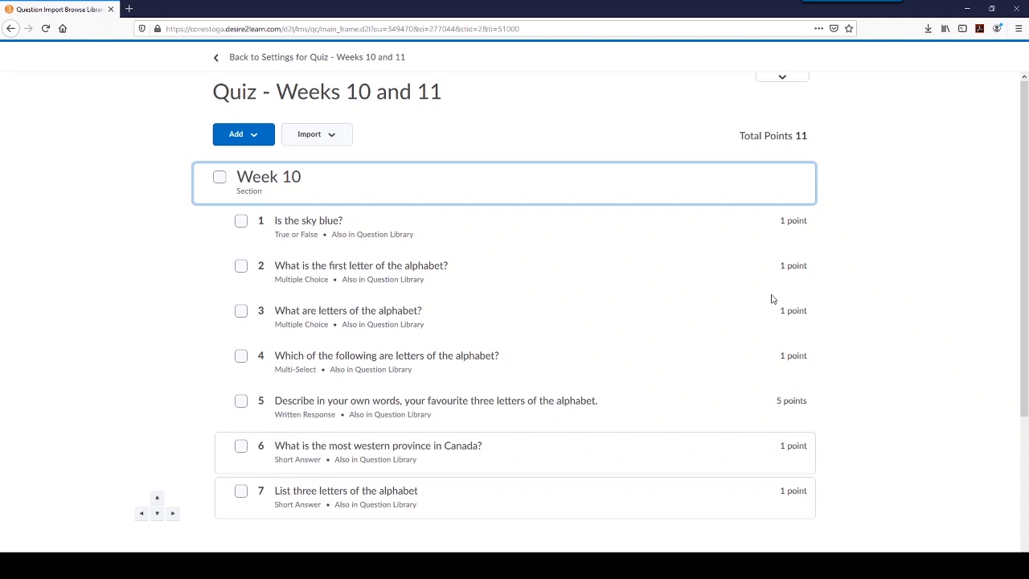
left_click(296, 181)
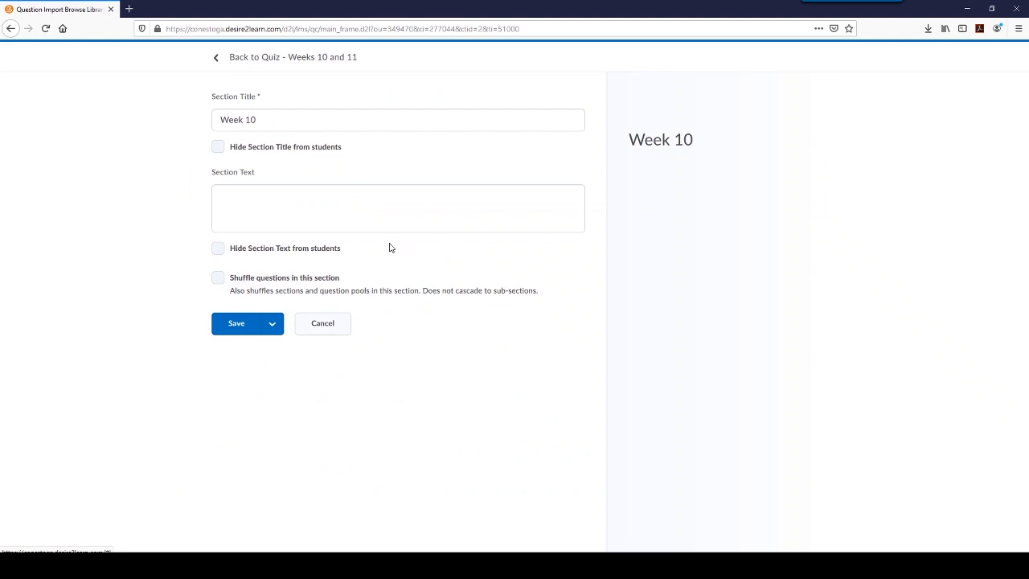
left_click(245, 281)
left_click(248, 324)
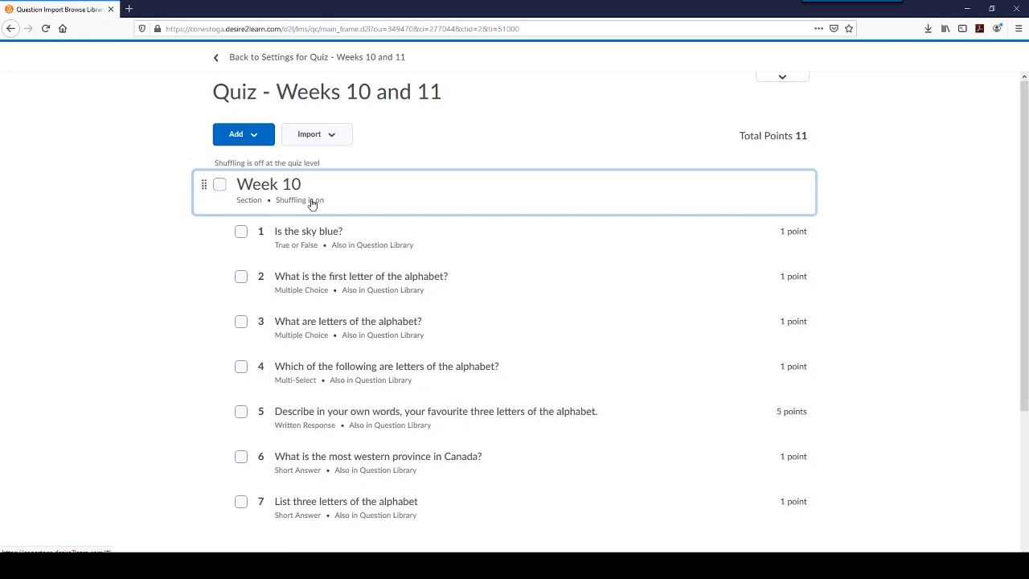
- Add a question pool to the quiz and title it "Week 11"
scroll(329, 199, "down", 3)
scroll(329, 199, "up", 3)
left_click(330, 138)
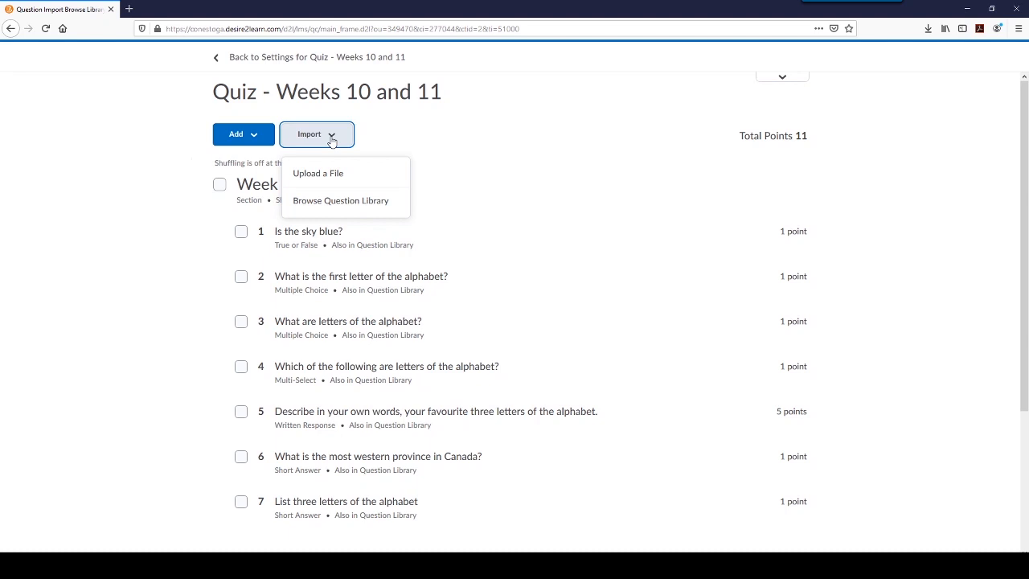
left_click(263, 140)
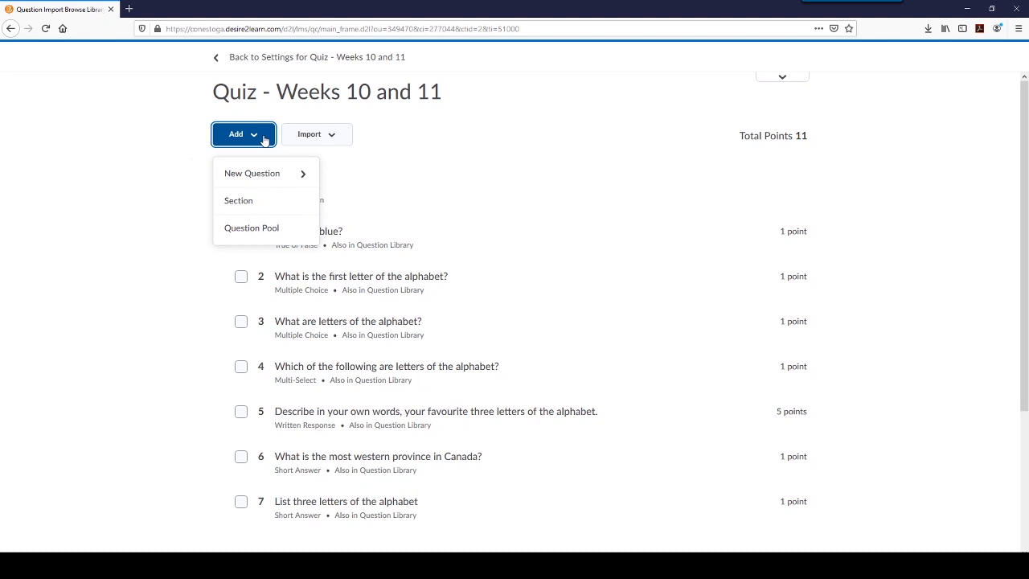
left_click(269, 229)
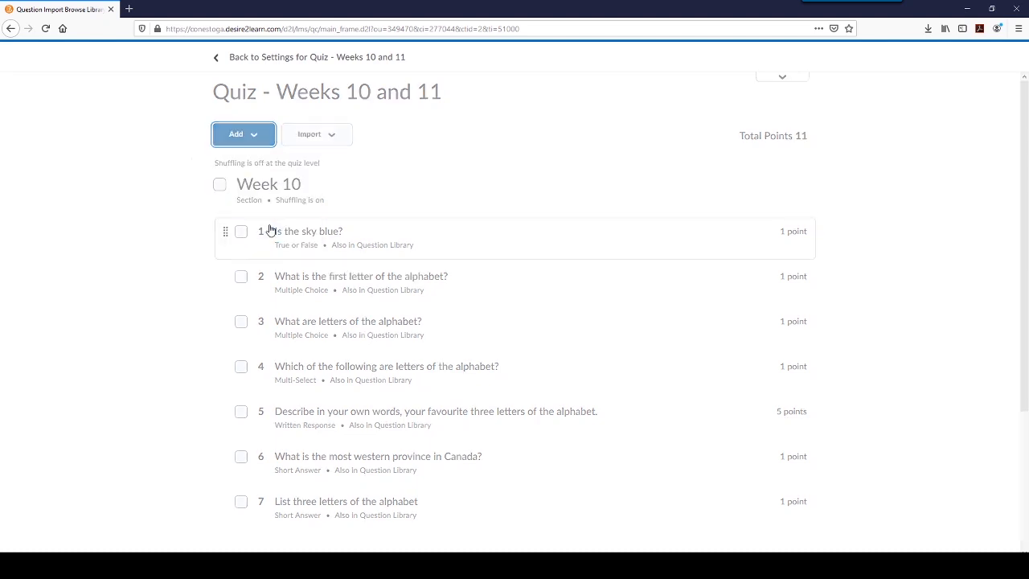
left_click(356, 119)
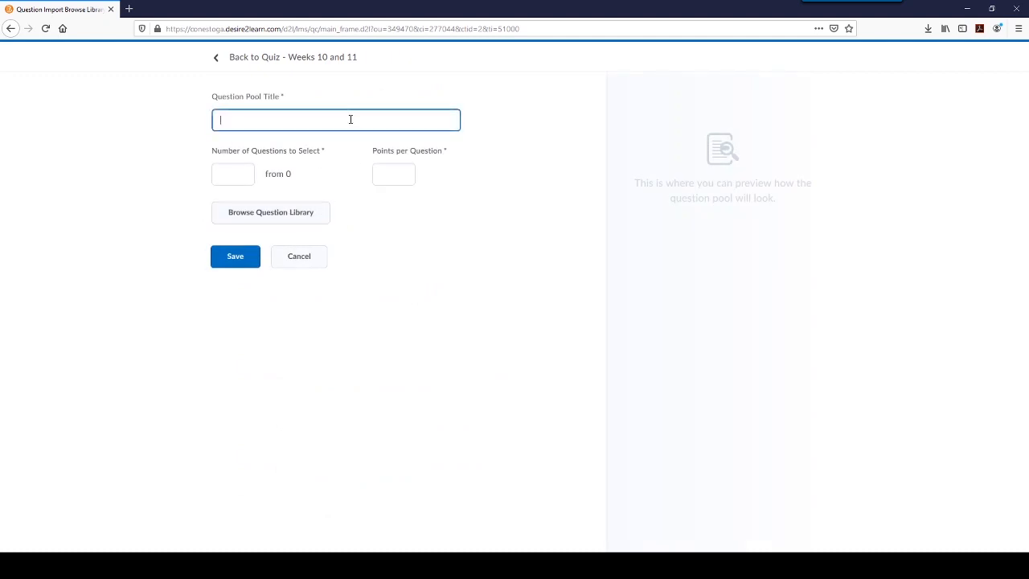
type("Week 11")
- Fill the pool with all Week 11 questions from the Question Library and save it with 1 question to select
left_click(268, 222)
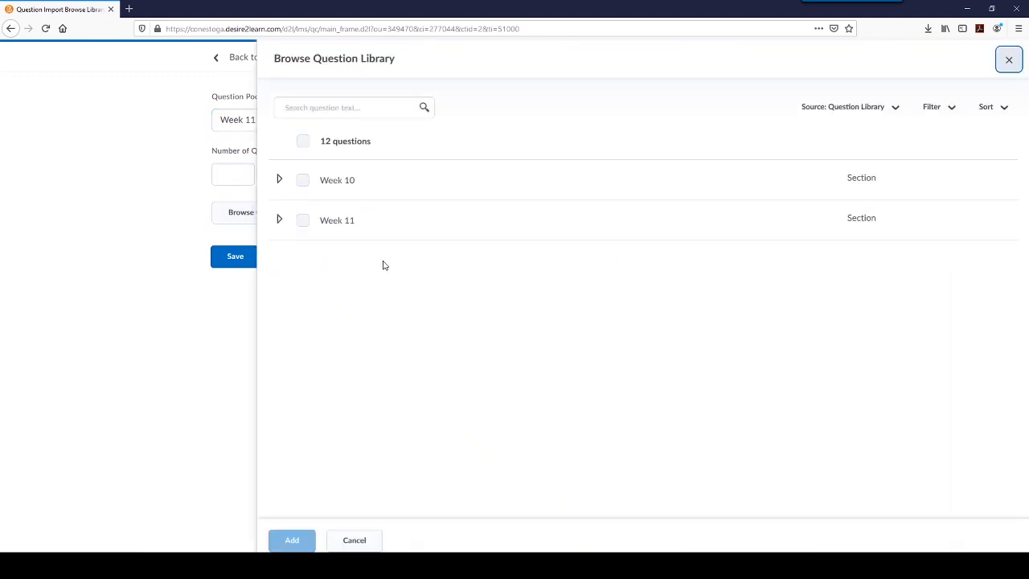
left_click(303, 221)
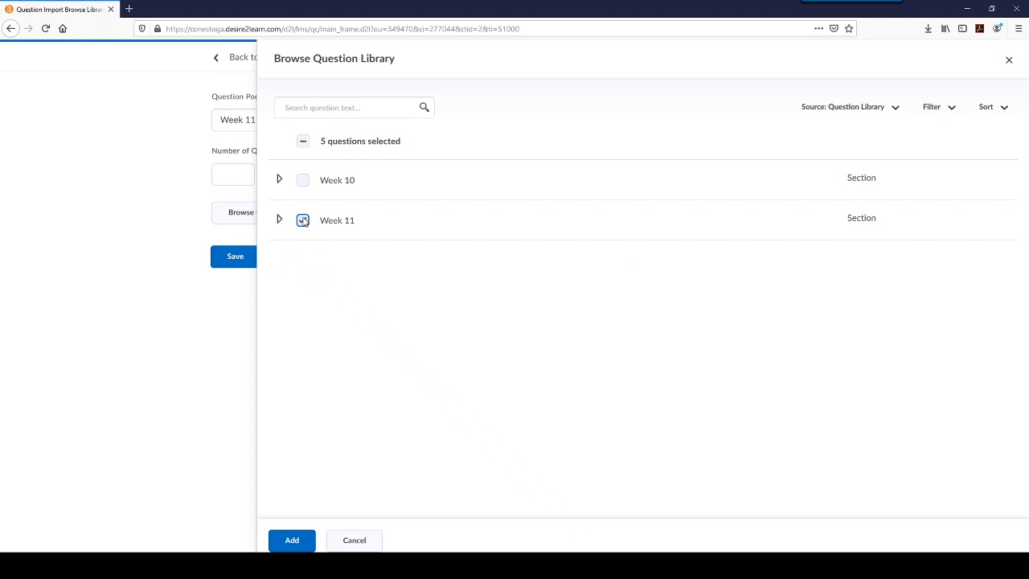
left_click(280, 220)
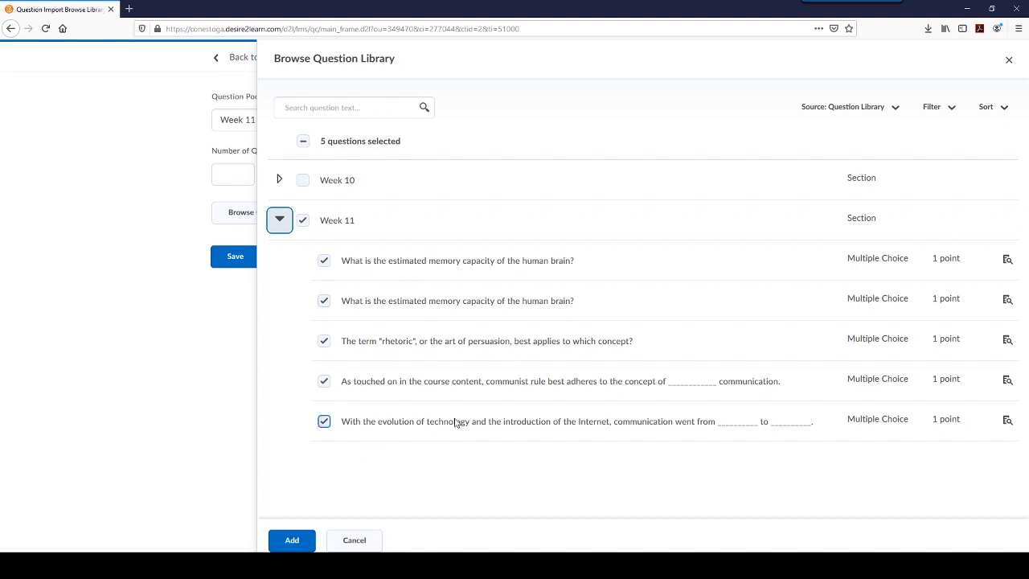
left_click(292, 540)
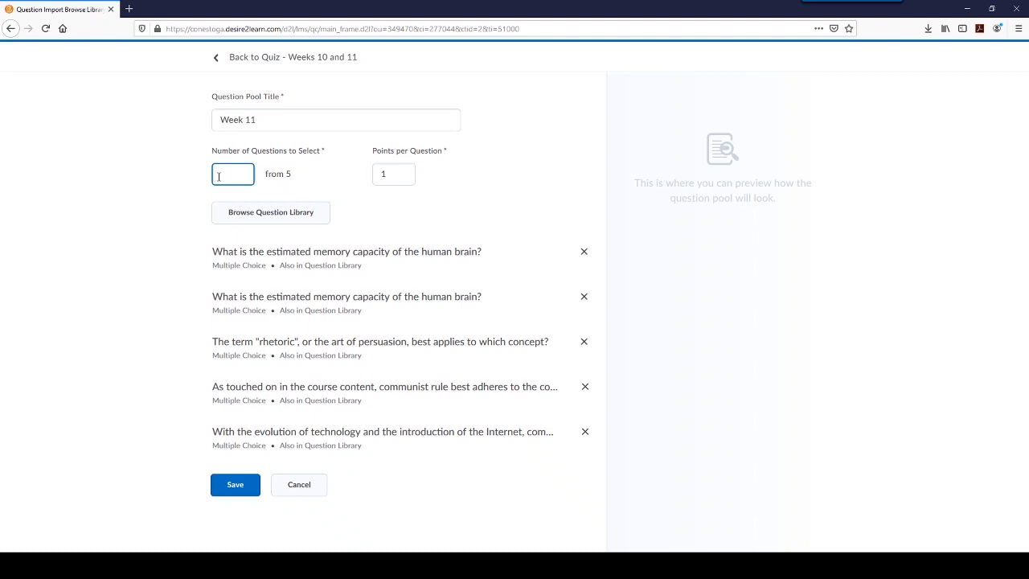
type("1")
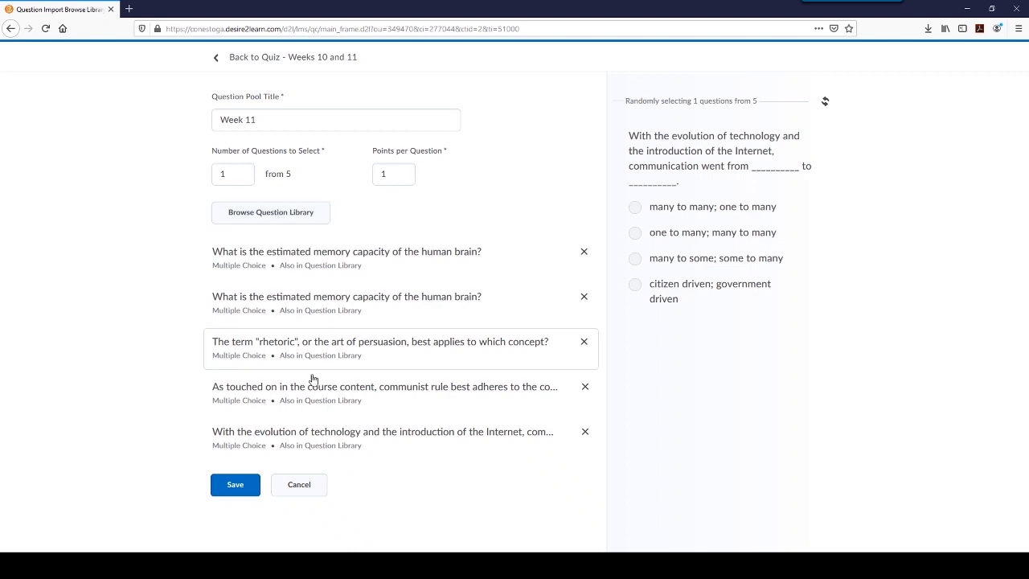
left_click(225, 485)
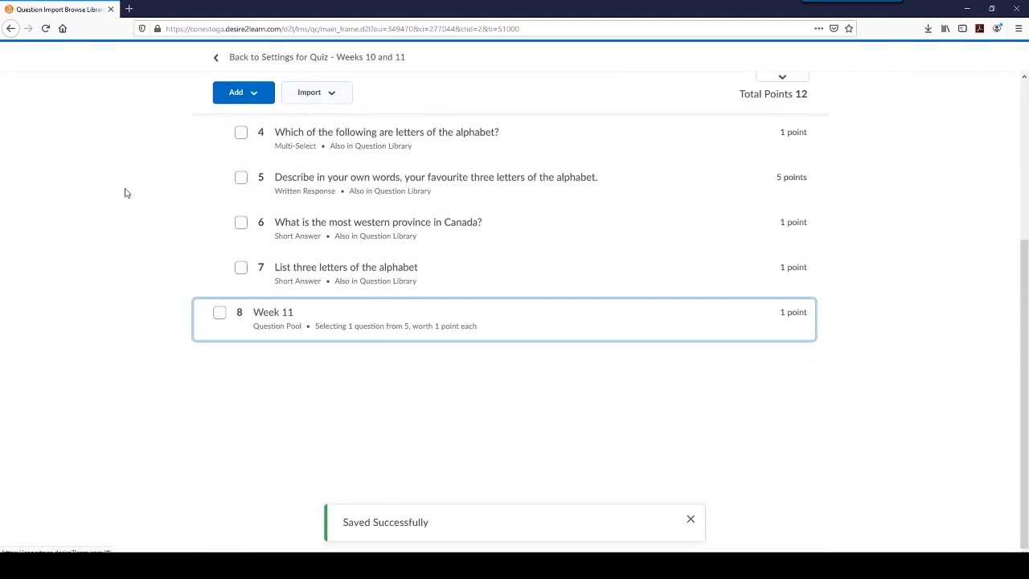
- Return to the quiz settings and apply a limit of 1 question per page
scroll(123, 196, "up", 3)
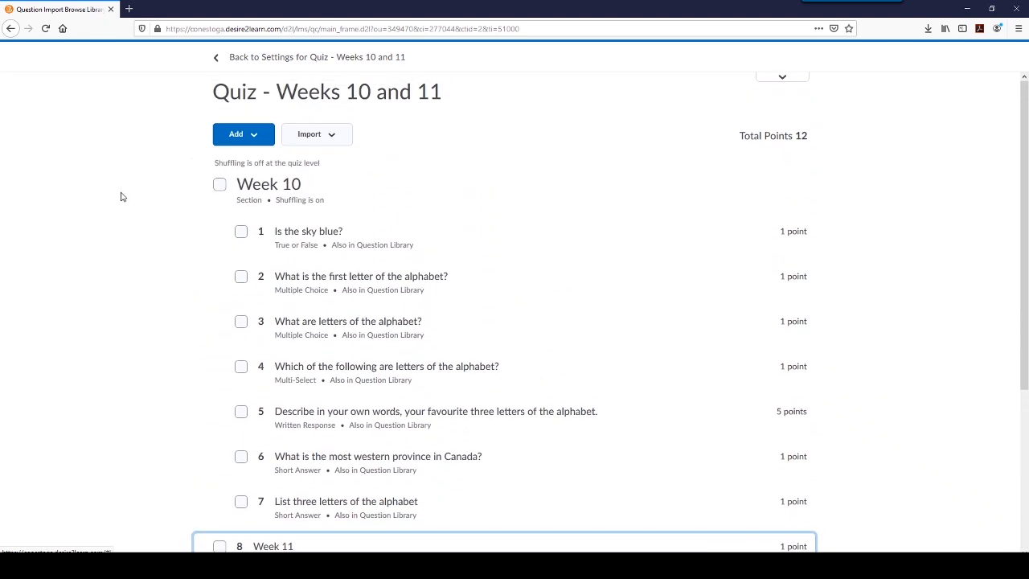
left_click(299, 60)
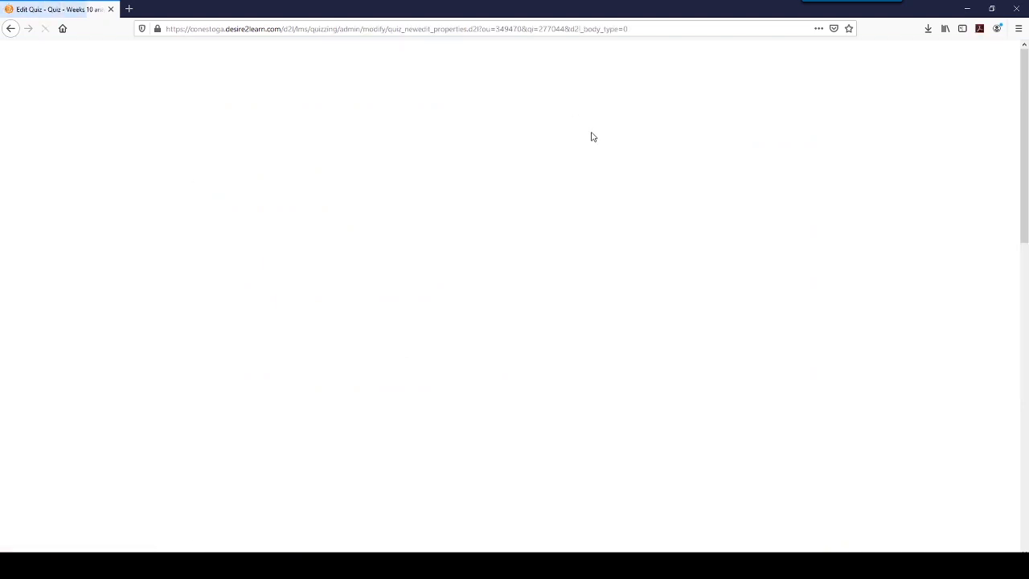
scroll(760, 168, "down", 3)
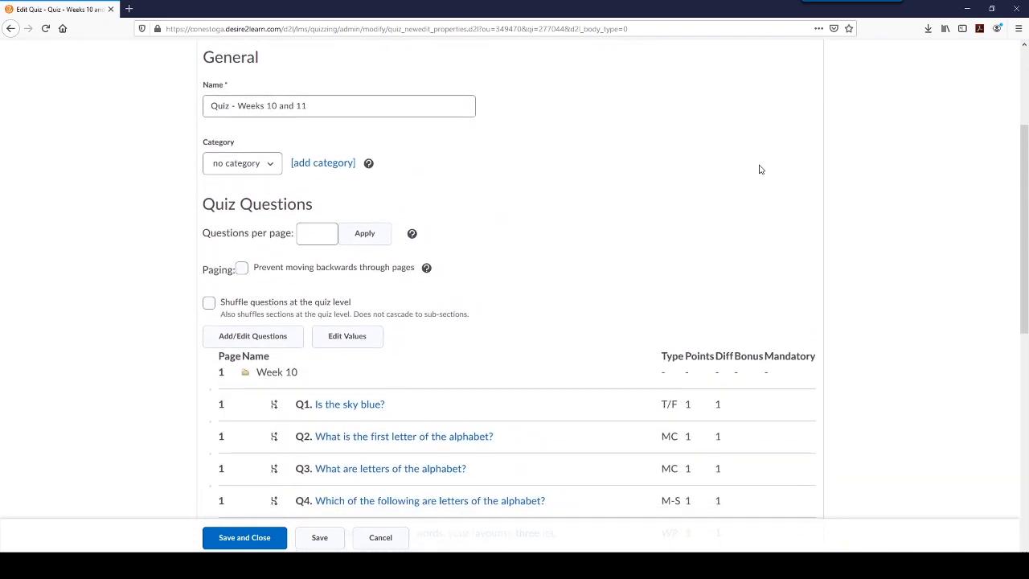
scroll(757, 171, "down", 2)
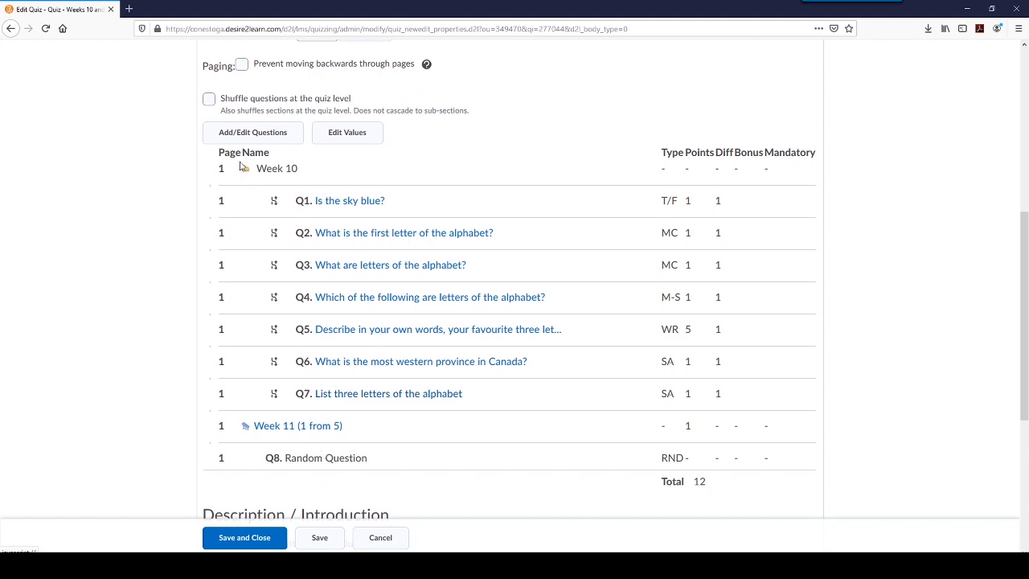
left_click_drag(218, 152, 242, 155)
left_click(240, 155)
scroll(485, 221, "up", 1)
scroll(486, 221, "up", 1)
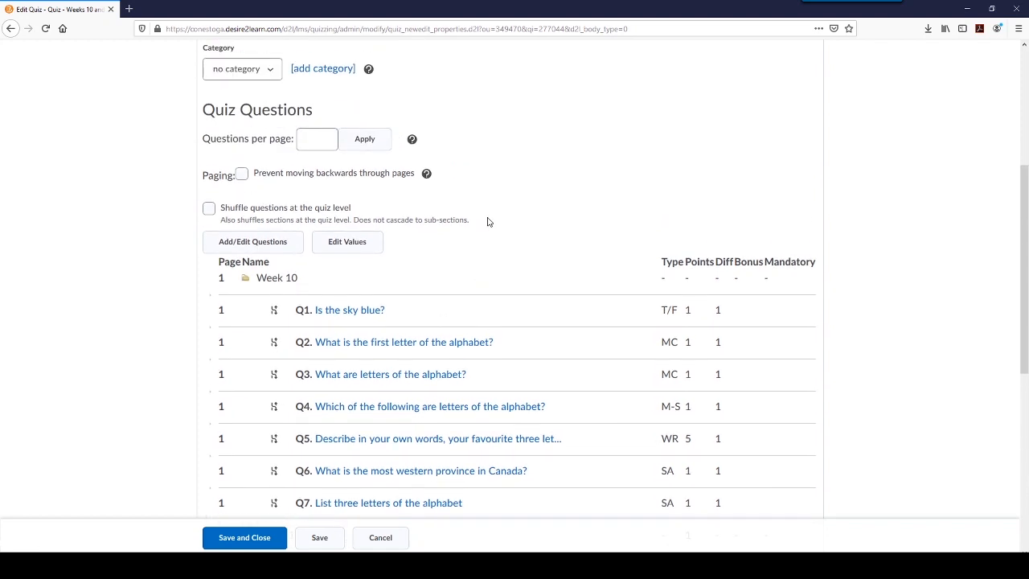
scroll(487, 223, "down", 1)
left_click(317, 83)
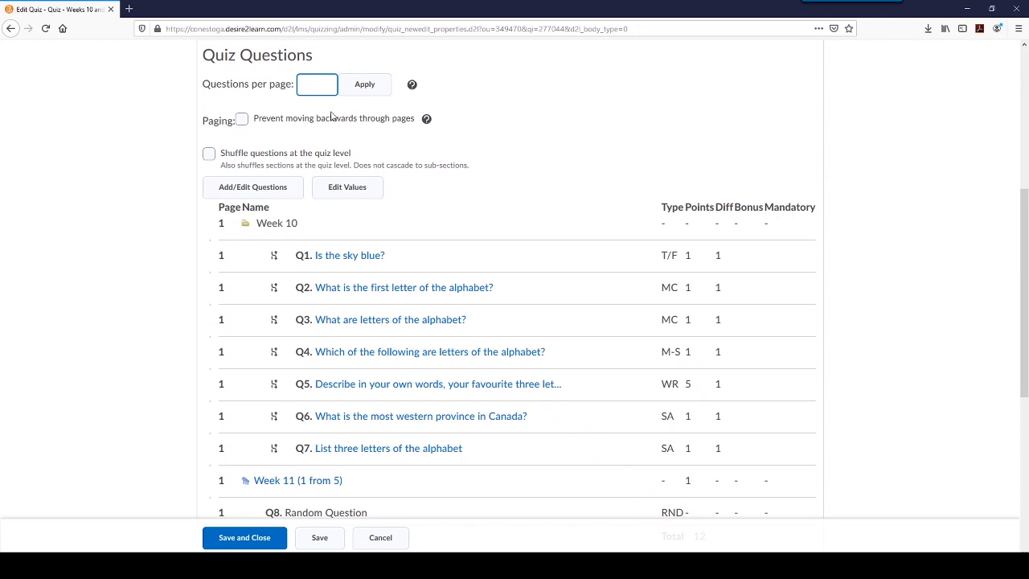
type("1")
double_click(310, 85)
left_click(366, 86)
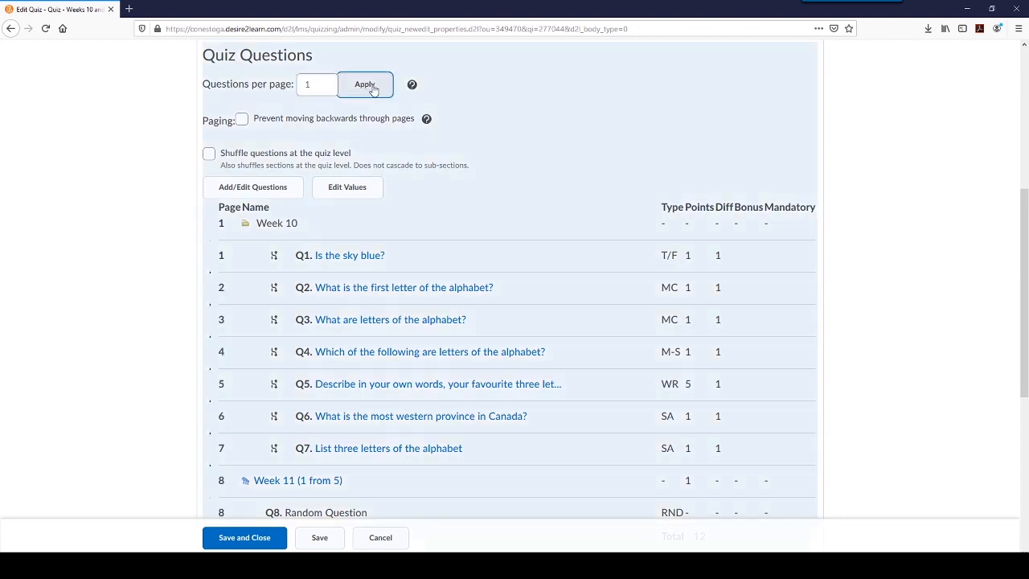
- Try removing the page break between Q1 and Q2 in the Week 10 section, and restore it
scroll(587, 118, "down", 2)
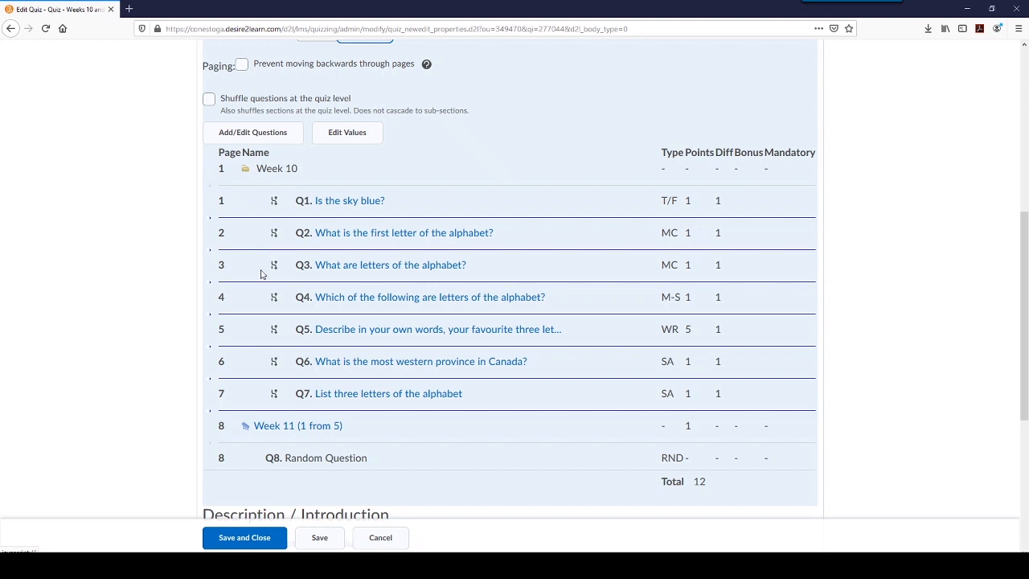
left_click(316, 218)
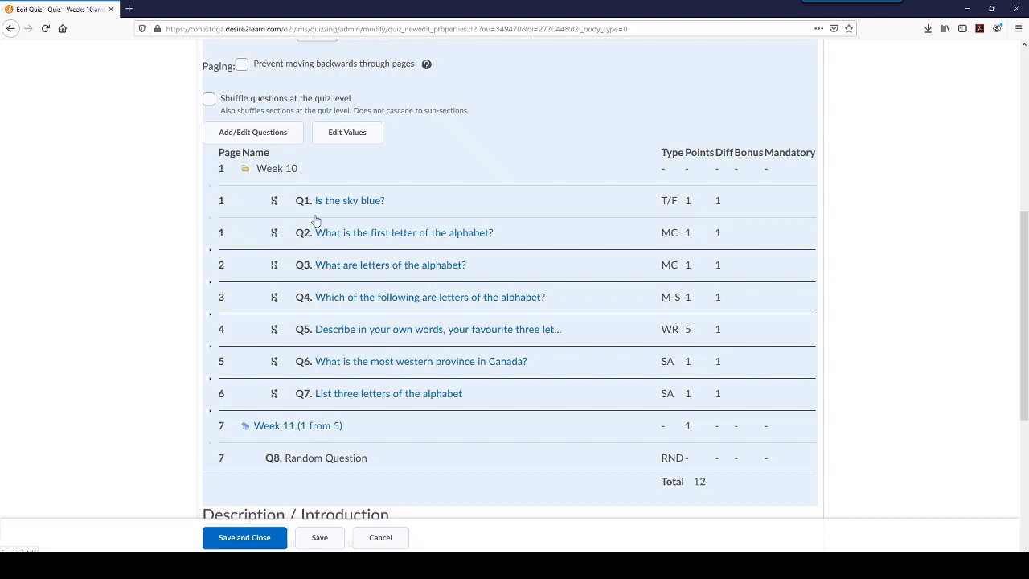
left_click(316, 218)
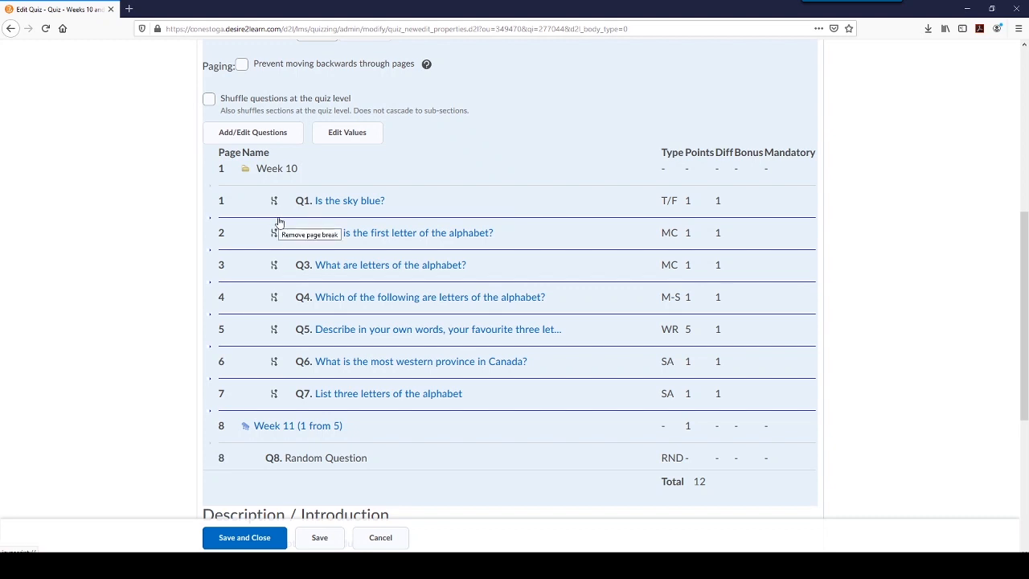
left_click(279, 218)
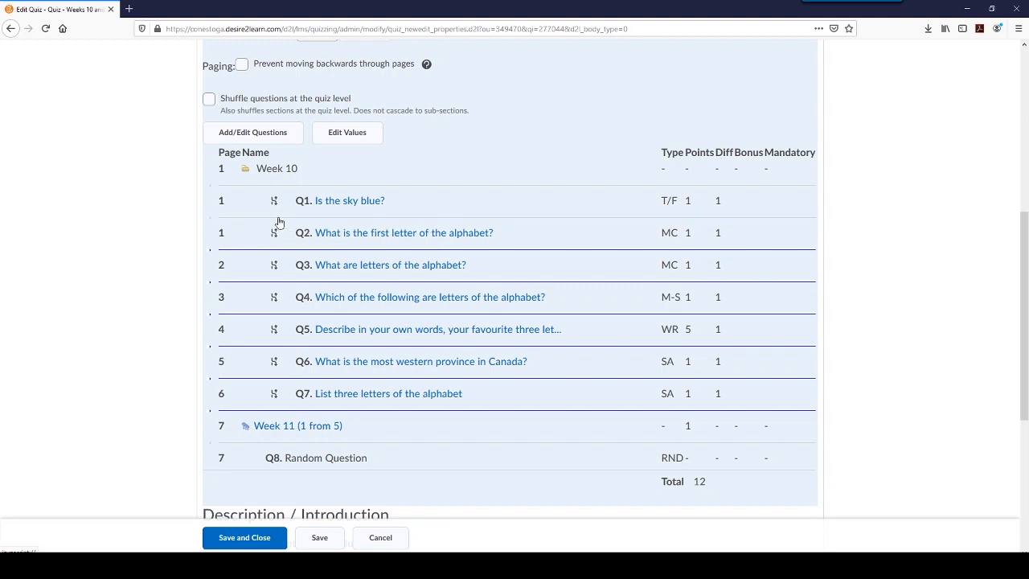
left_click(279, 217)
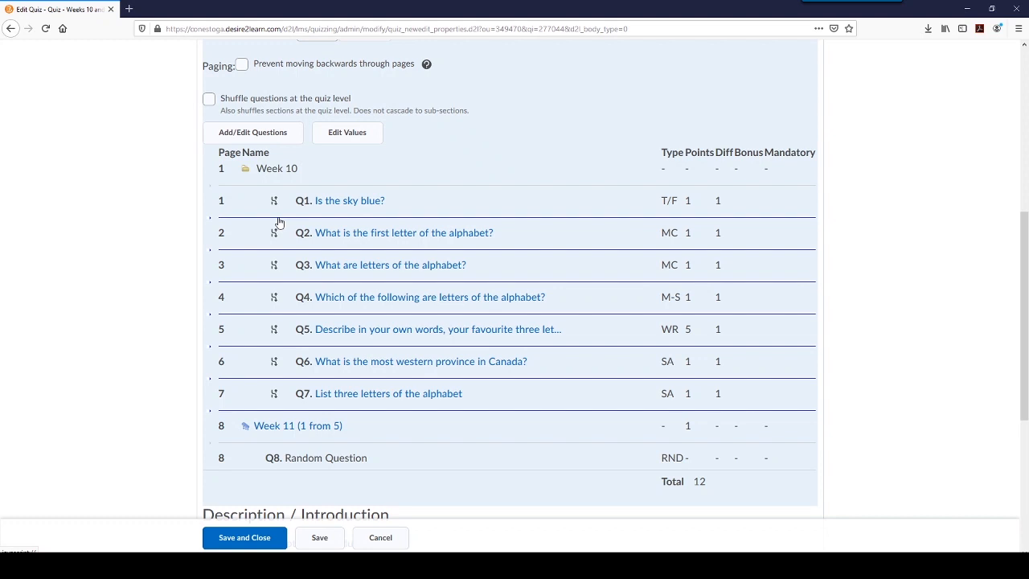
- Try placing Q1, Q2 and Q3 on one page by removing their page breaks, and put both breaks back
left_click(279, 223)
left_click(280, 223)
left_click(281, 227)
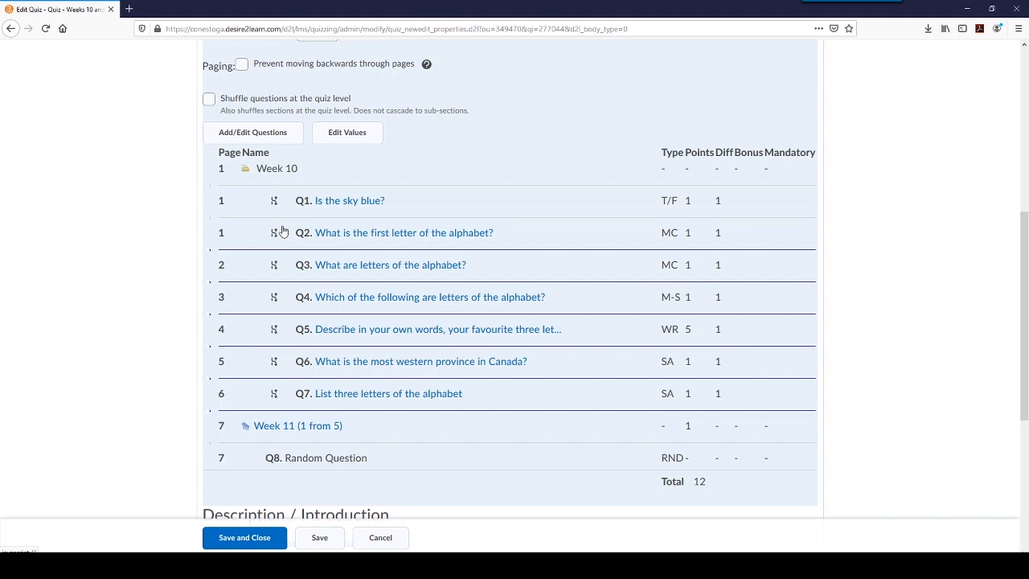
left_click(284, 251)
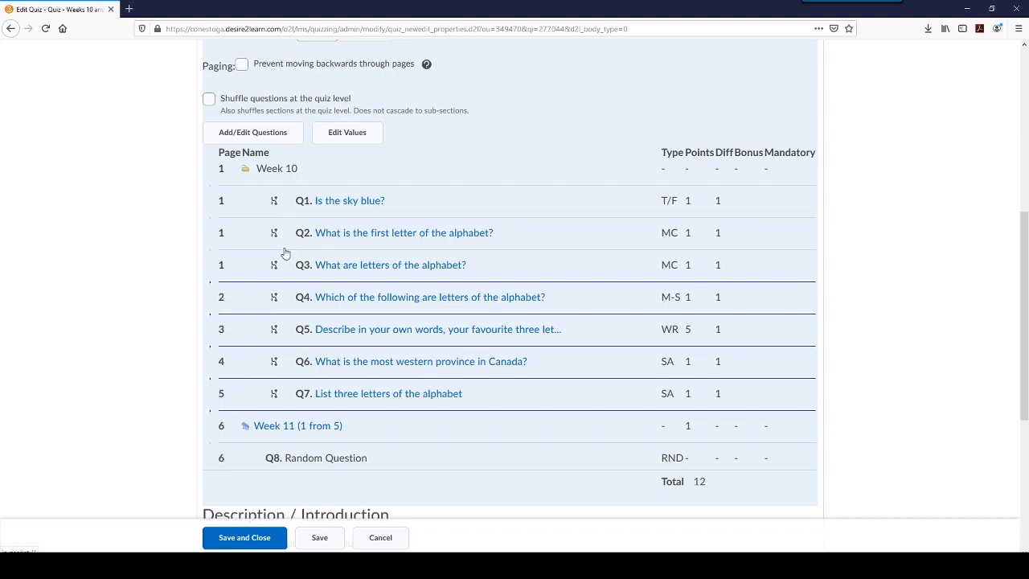
left_click(302, 245)
left_click(298, 217)
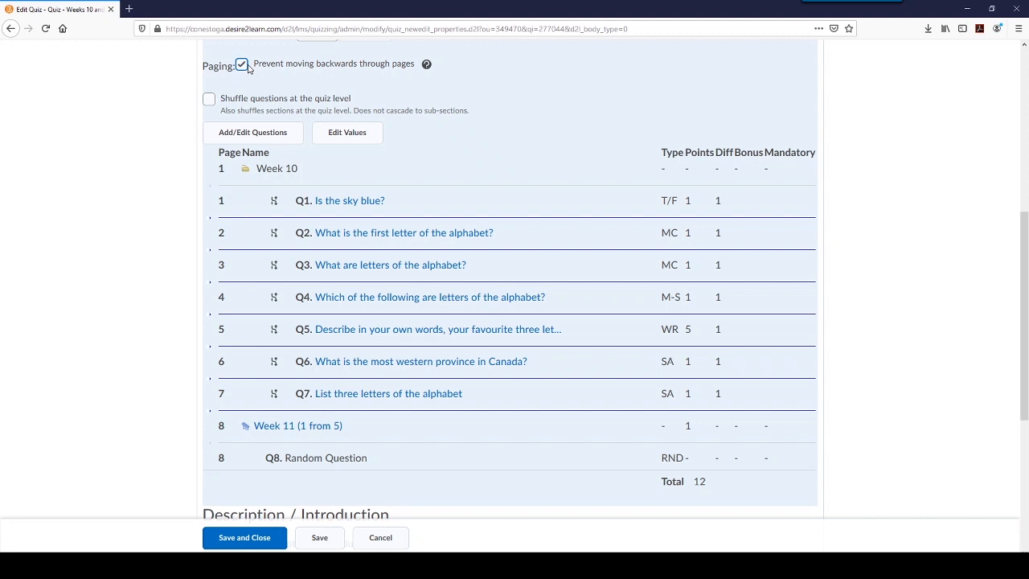
- Turn on the paging option that prevents moving backwards through the quiz pages
left_click(247, 64)
scroll(130, 120, "down", 1)
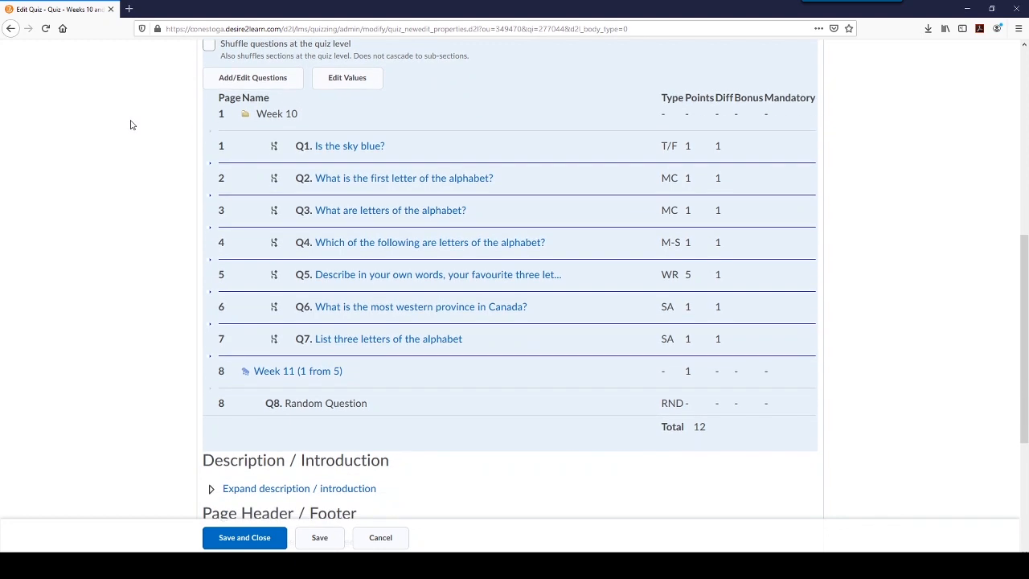